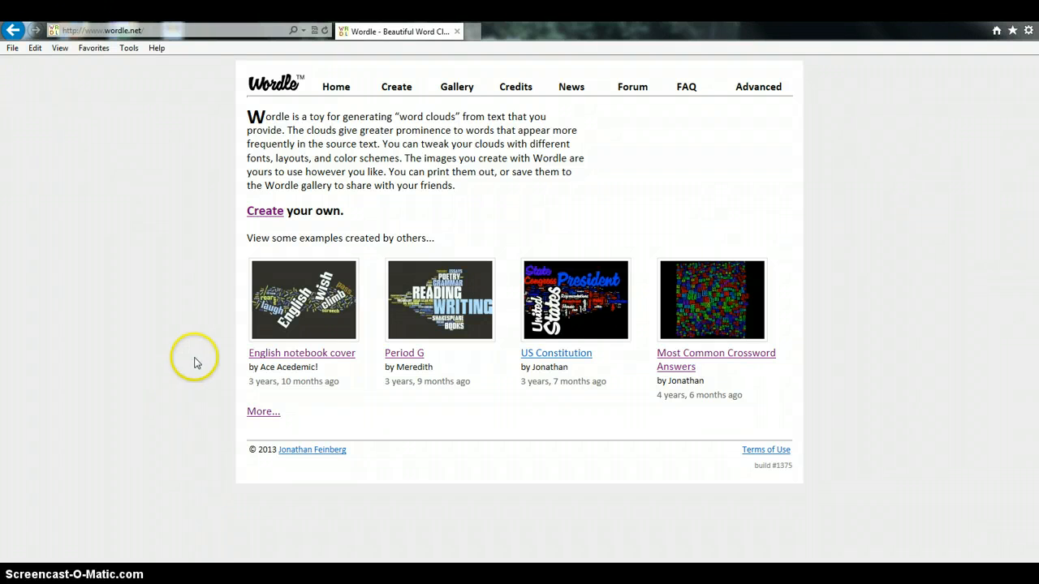
Step: Browse the public gallery through several older pages and view the "About Me" word cloud
{"action": "left_click", "coordinate": [452, 91]}
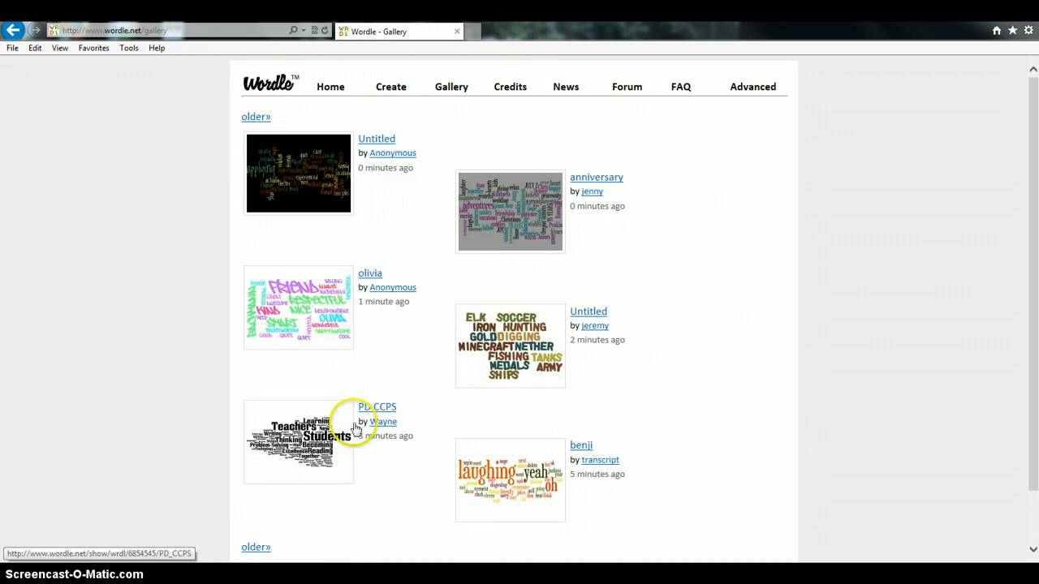
{"action": "left_click", "coordinate": [256, 550]}
{"action": "left_click", "coordinate": [257, 551]}
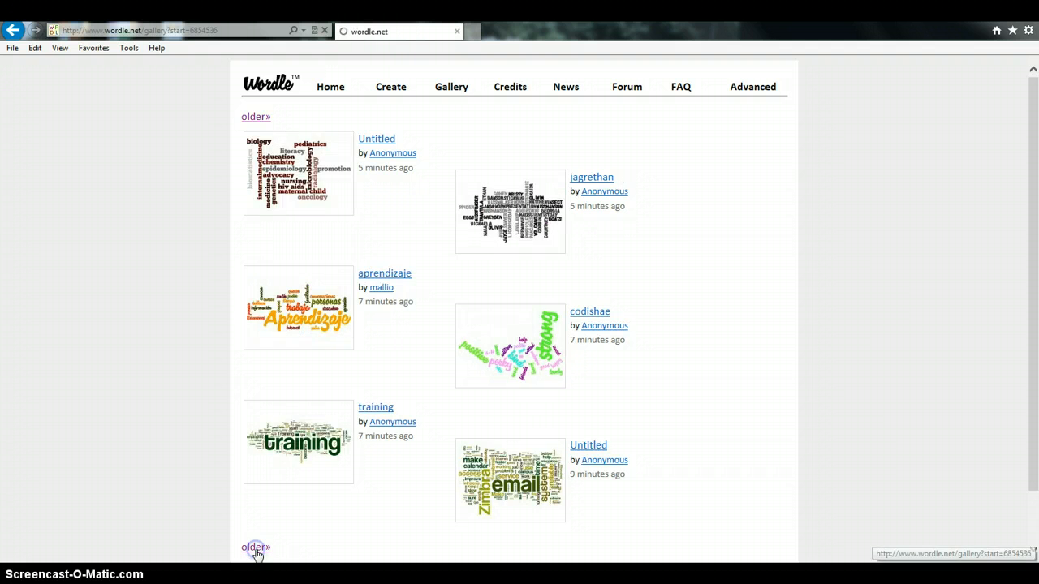
{"action": "left_click", "coordinate": [257, 551]}
{"action": "left_click", "coordinate": [257, 549]}
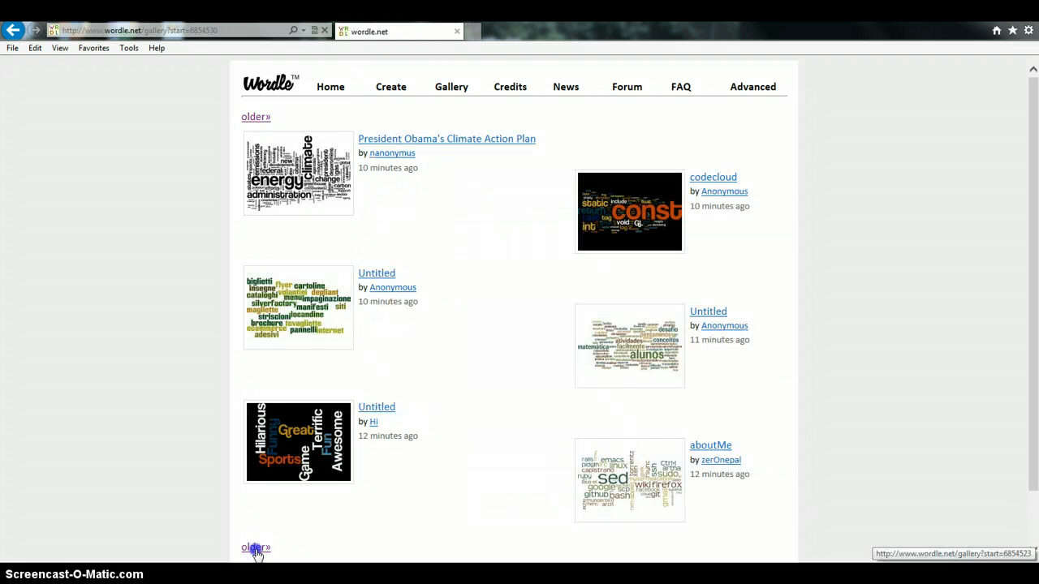
{"action": "left_click", "coordinate": [257, 550]}
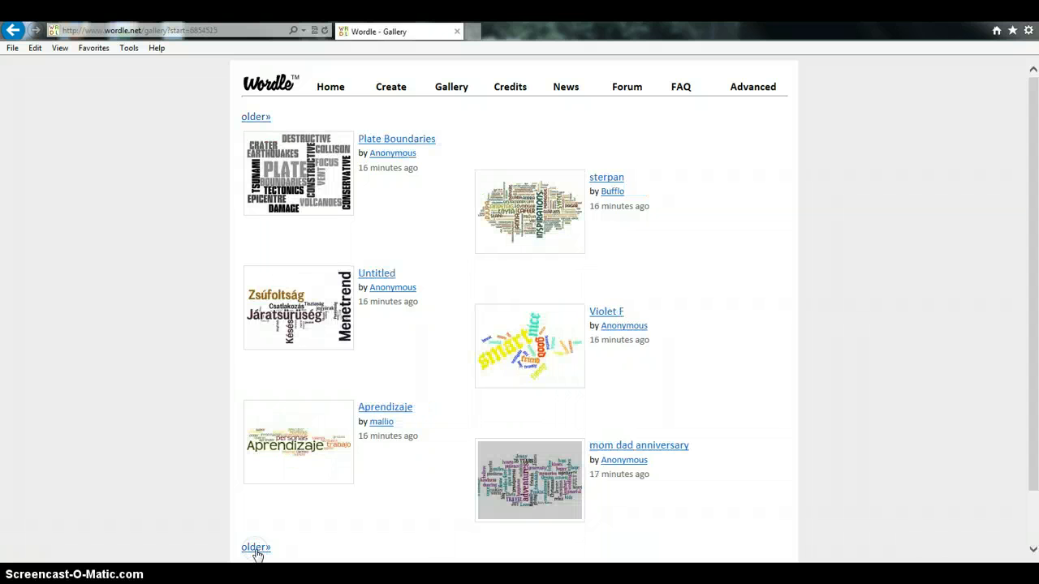
{"action": "left_click", "coordinate": [257, 550]}
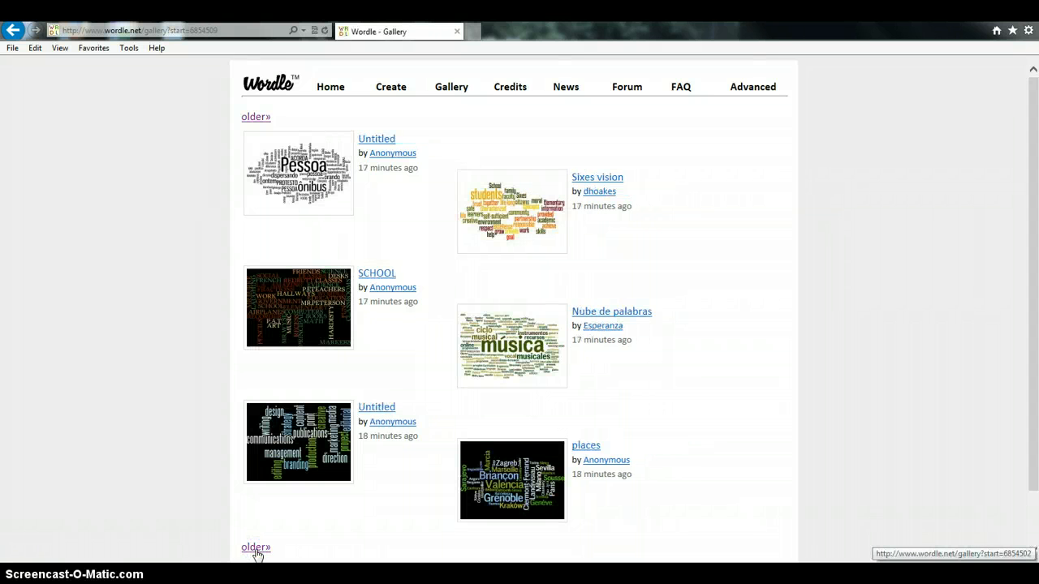
{"action": "left_click", "coordinate": [257, 551]}
{"action": "left_click", "coordinate": [257, 551]}
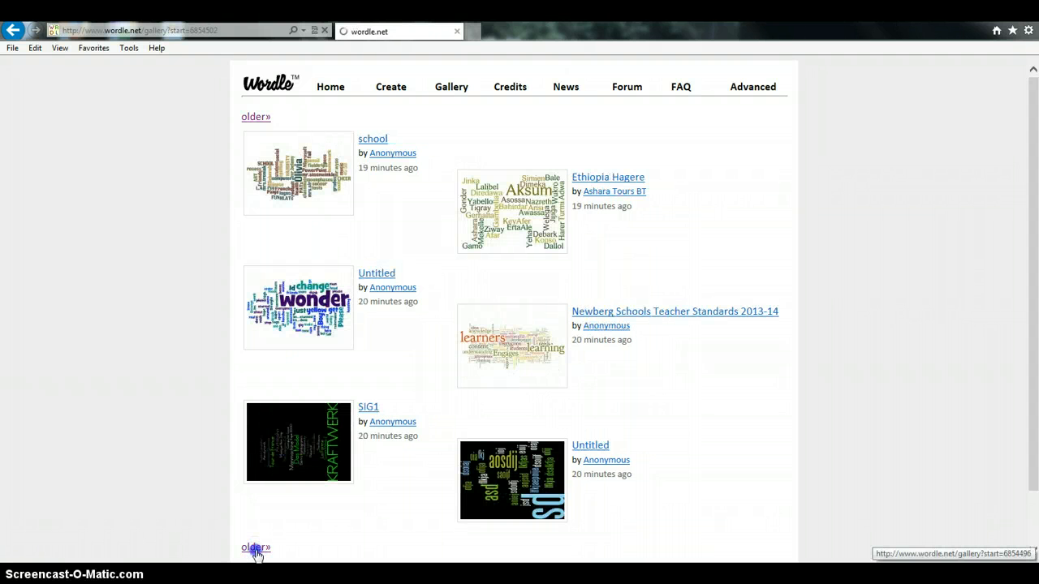
{"action": "left_click", "coordinate": [257, 551]}
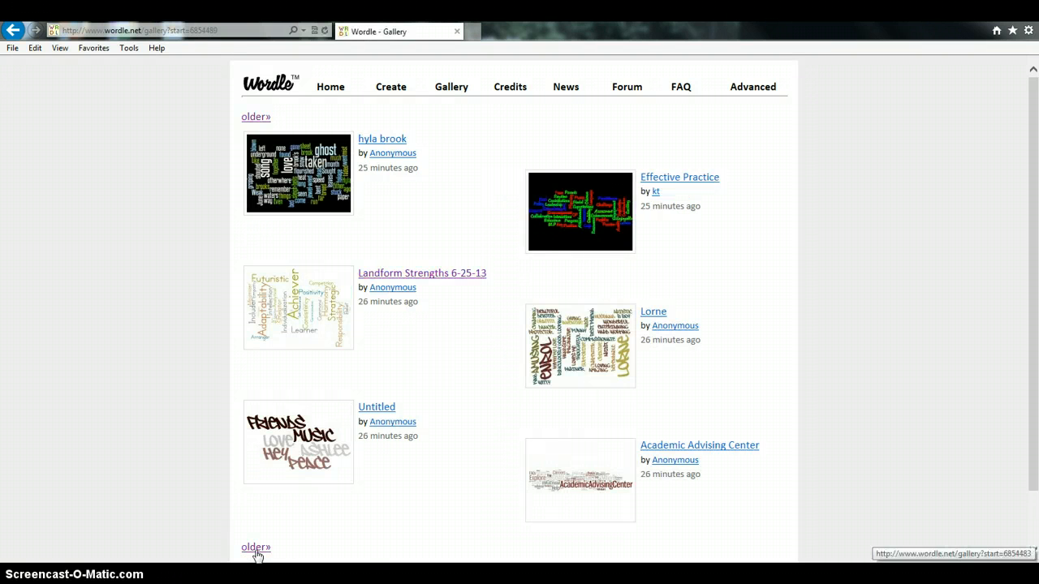
{"action": "left_click", "coordinate": [257, 550]}
{"action": "left_click", "coordinate": [328, 428]}
{"action": "left_click", "coordinate": [297, 196]}
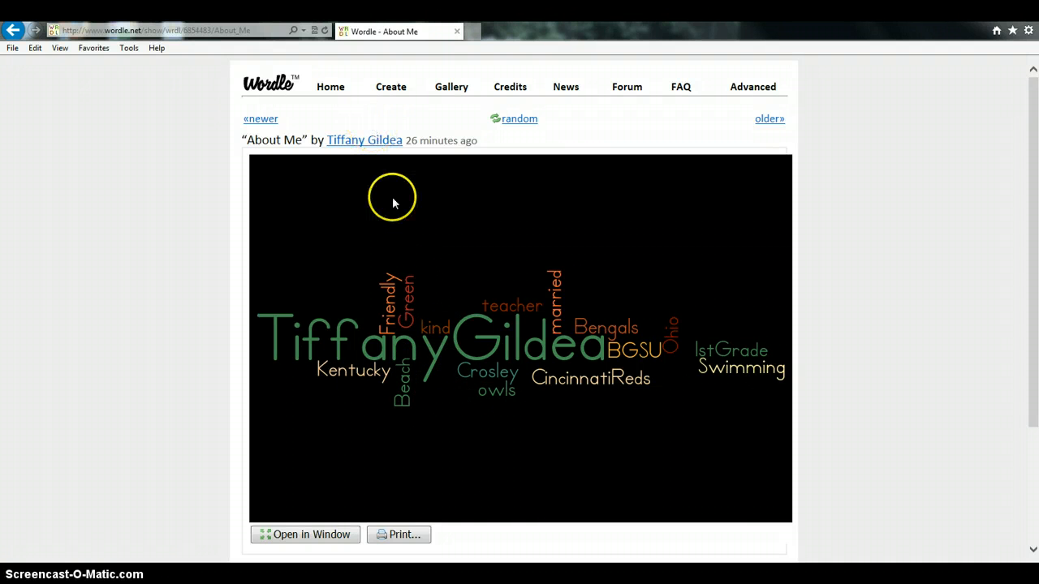
Step: Start a new word cloud and get the box for pasted text ready for entry
{"action": "left_click", "coordinate": [378, 91]}
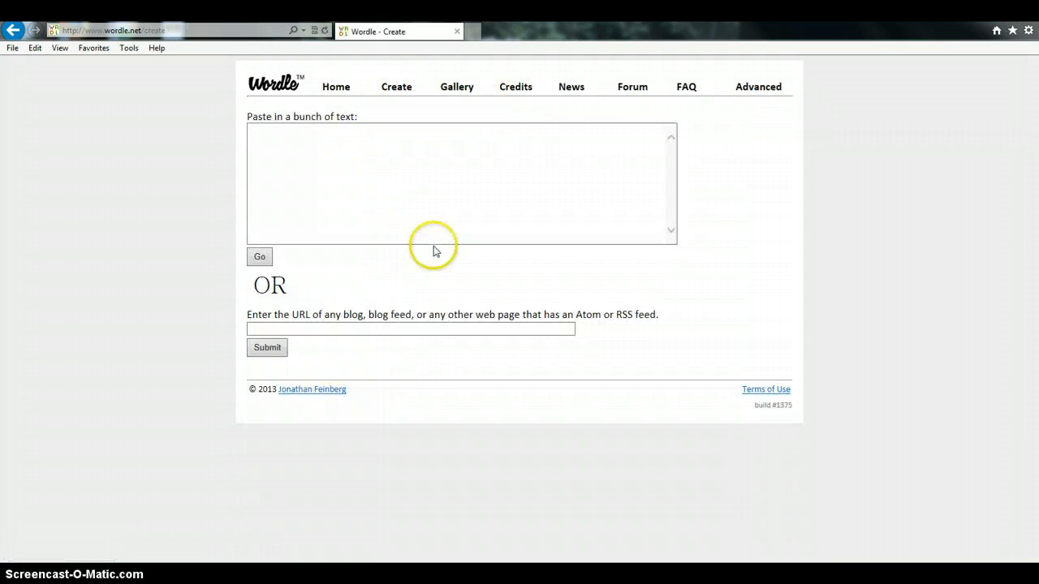
{"action": "left_click", "coordinate": [297, 135]}
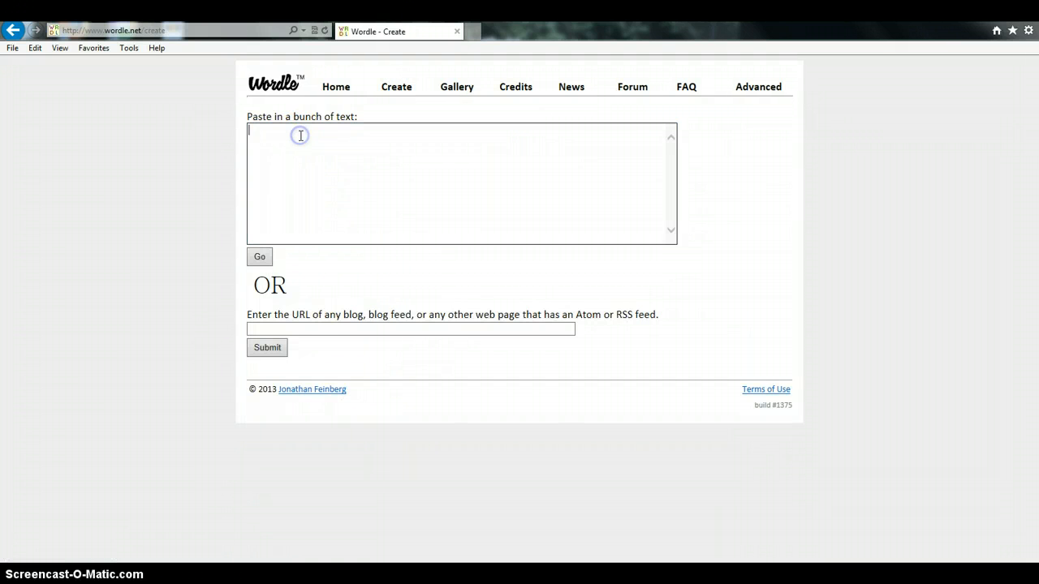
{"action": "left_click", "coordinate": [308, 329]}
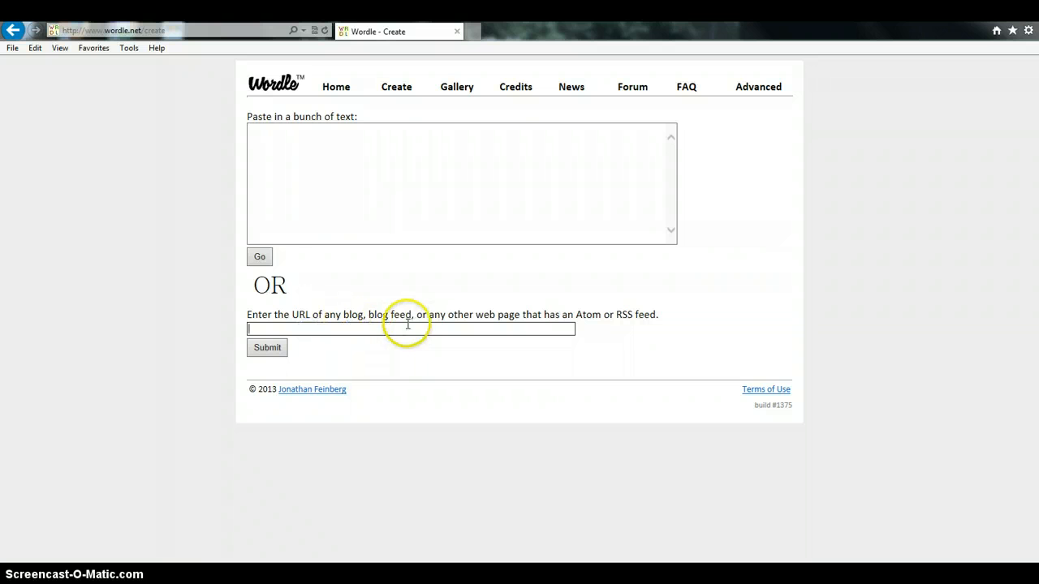
{"action": "left_click", "coordinate": [273, 136]}
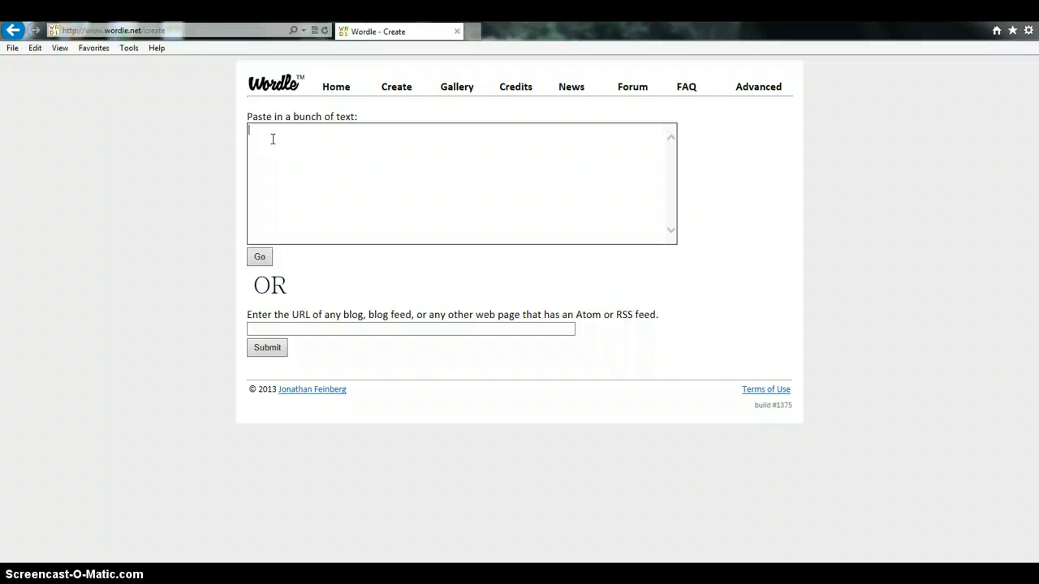
Step: Enter "Mrs.Frizzle" three times in the source text, each on its own line
{"action": "type", "text": "Mrs.Frizzle"}
{"action": "key", "text": "Return"}
{"action": "type", "text": "Mrs.Frizzle"}
{"action": "key", "text": "Return"}
{"action": "type", "text": "Mrs.Frizzle"}
{"action": "key", "text": "Return"}
{"action": "left_click", "coordinate": [271, 140]}
{"action": "left_click", "coordinate": [274, 150]}
{"action": "key", "text": "BackSpace"}
{"action": "left_click", "coordinate": [316, 151]}
Step: Add the words wacky, silly, fun, teacher and crazy to the source text, one per line
{"action": "type", "text": "wacky"}
{"action": "key", "text": "Return"}
{"action": "type", "text": "silly"}
{"action": "key", "text": "Return"}
{"action": "type", "text": "fun"}
{"action": "key", "text": "Return"}
{"action": "type", "text": "teacher"}
{"action": "key", "text": "Return"}
{"action": "type", "text": "crazy"}
{"action": "key", "text": "Return"}
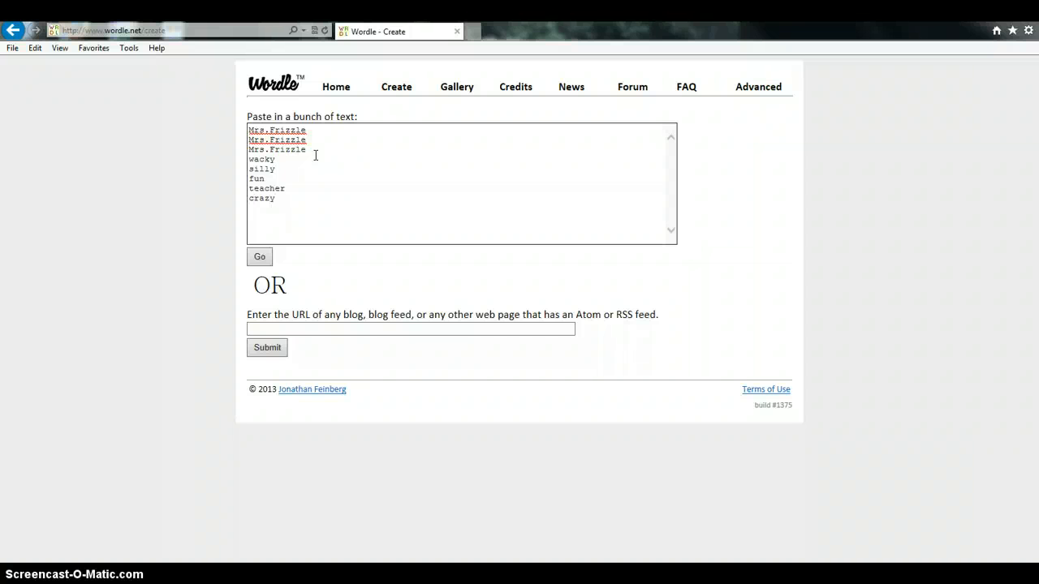
Step: Add nice, kind and outgoing on separate lines and generate the word cloud
{"action": "type", "text": "nice"}
{"action": "key", "text": "Return"}
{"action": "type", "text": "kind"}
{"action": "key", "text": "Return"}
{"action": "type", "text": "outgoibg"}
{"action": "key", "text": "BackSpace"}
{"action": "key", "text": "BackSpace"}
{"action": "type", "text": "ng"}
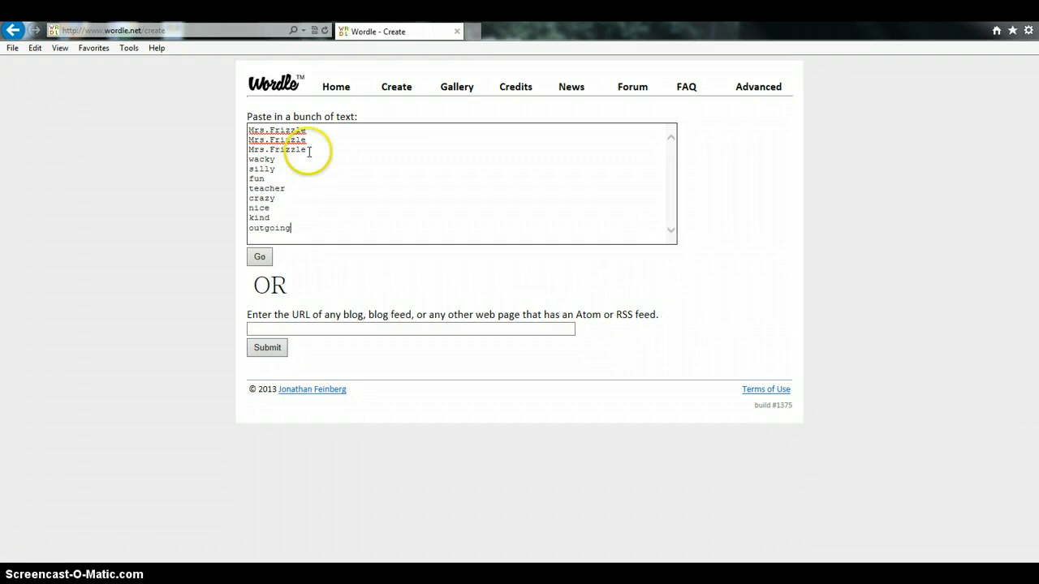
{"action": "left_click", "coordinate": [265, 264]}
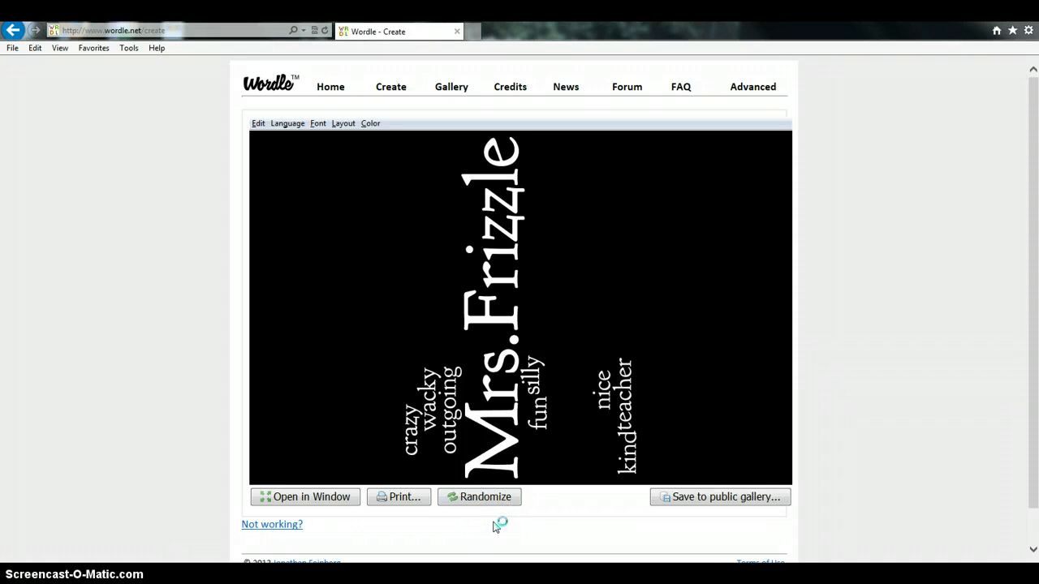
Step: Randomize the word cloud's design several times and apply the Kindled color palette
{"action": "left_click", "coordinate": [485, 498]}
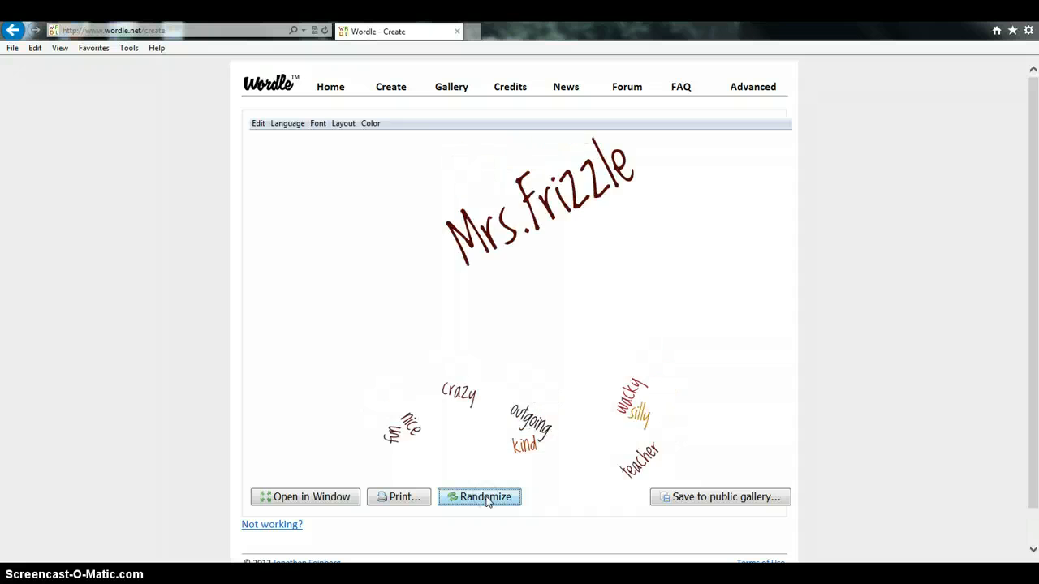
{"action": "left_click", "coordinate": [487, 499]}
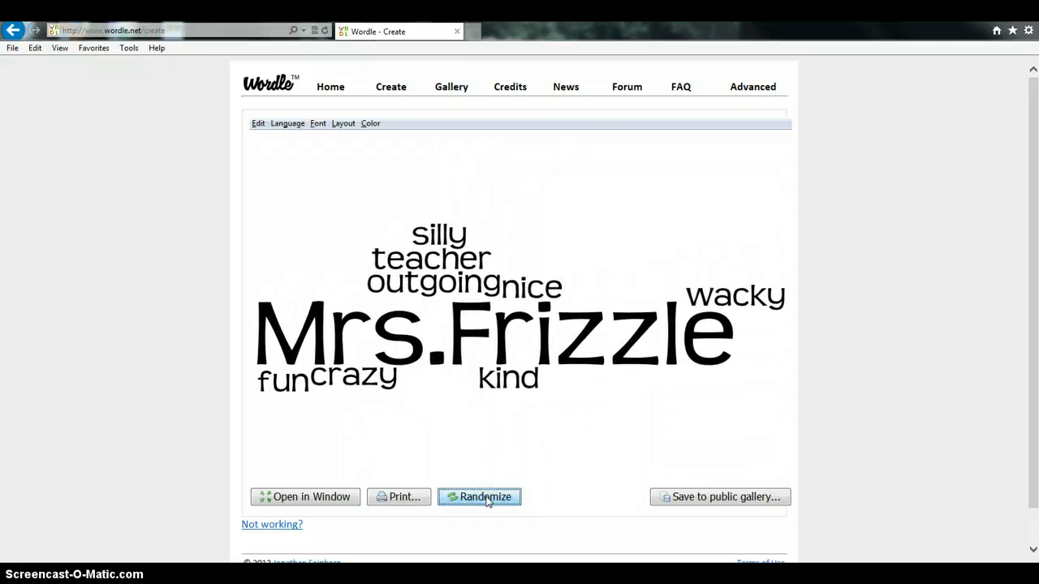
{"action": "left_click", "coordinate": [485, 498]}
{"action": "left_click", "coordinate": [486, 498]}
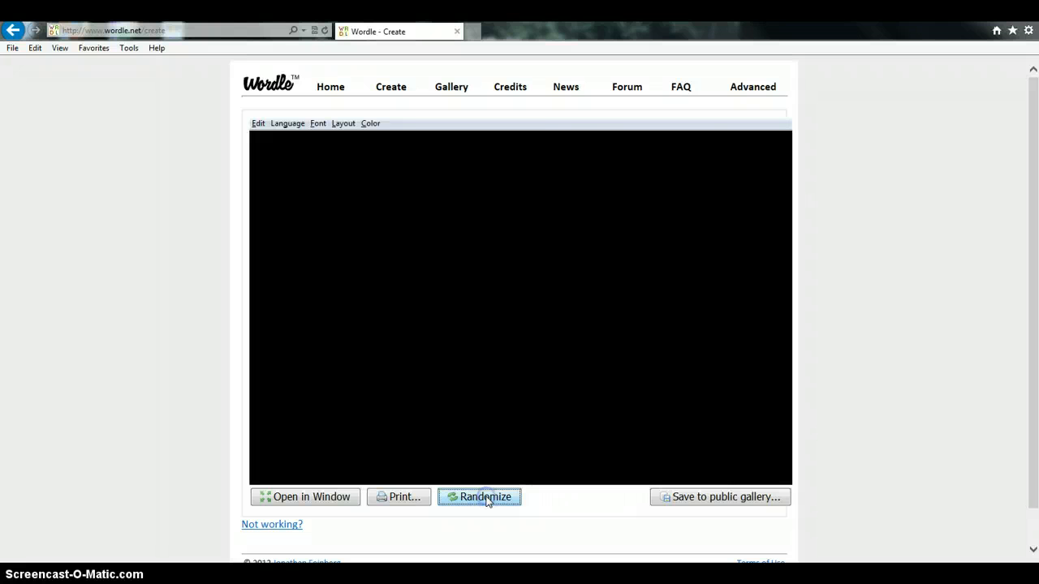
{"action": "left_click", "coordinate": [486, 499]}
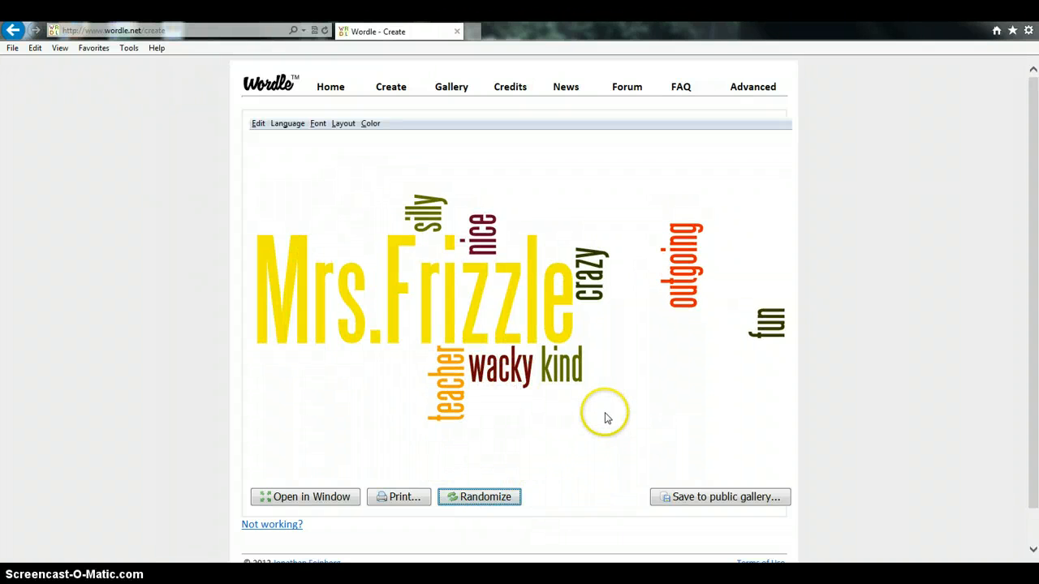
{"action": "left_click", "coordinate": [368, 125]}
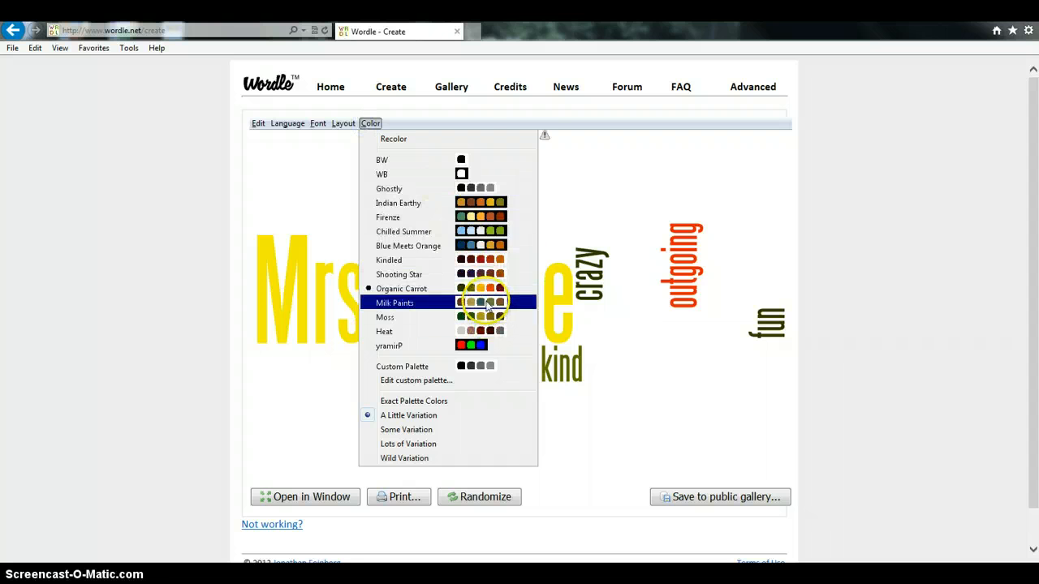
{"action": "left_click", "coordinate": [482, 260]}
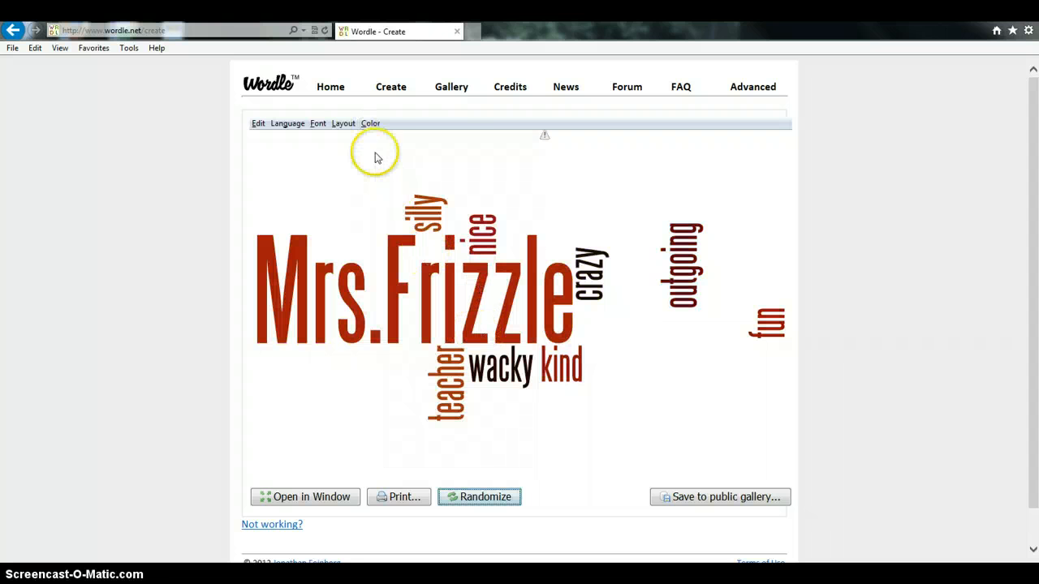
Step: Try the Rounder Edges layout on the word cloud and return to Straighter Edges
{"action": "left_click", "coordinate": [343, 123]}
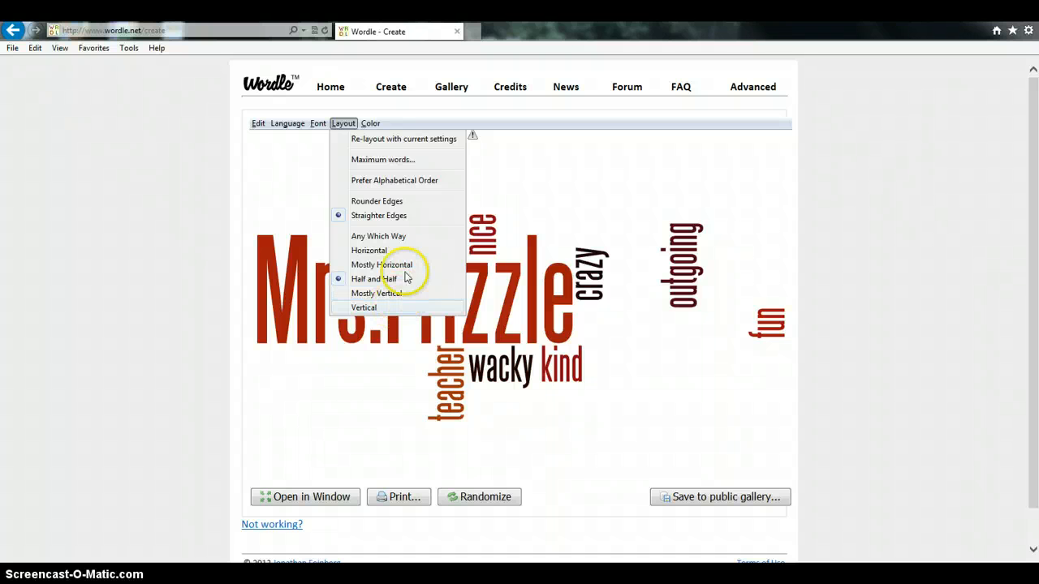
{"action": "left_click", "coordinate": [376, 202]}
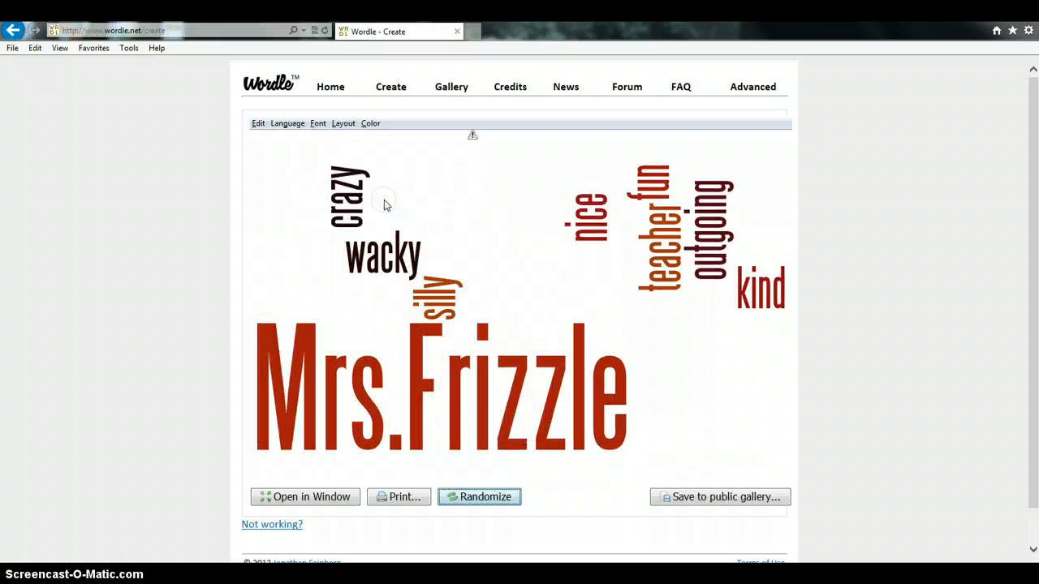
{"action": "left_click", "coordinate": [339, 130]}
{"action": "left_click", "coordinate": [387, 219]}
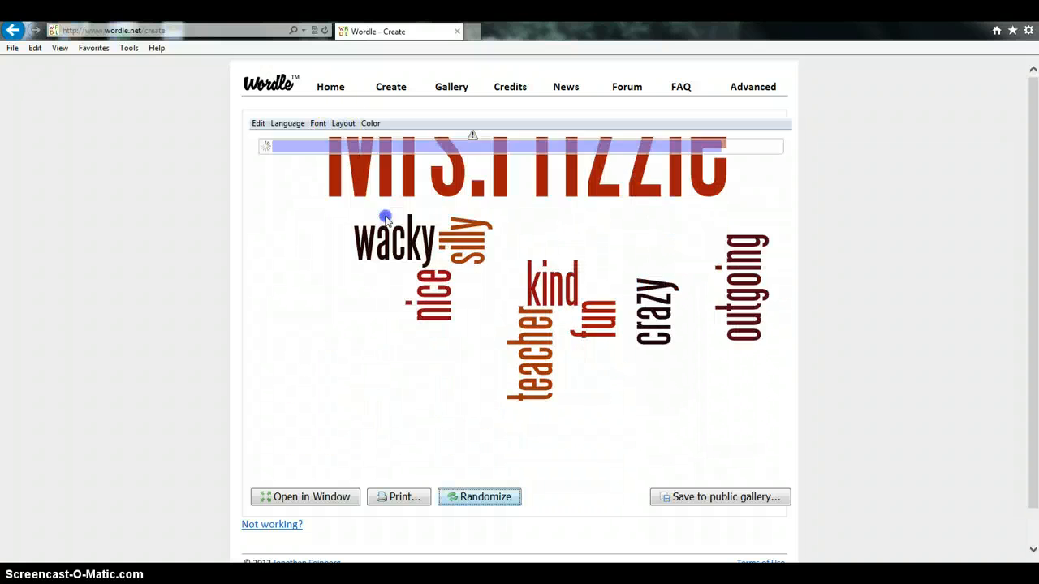
Step: Try the fonts Powell Antique, Meloche Rg Bold and Loved by the King on the word cloud
{"action": "left_click", "coordinate": [322, 126]}
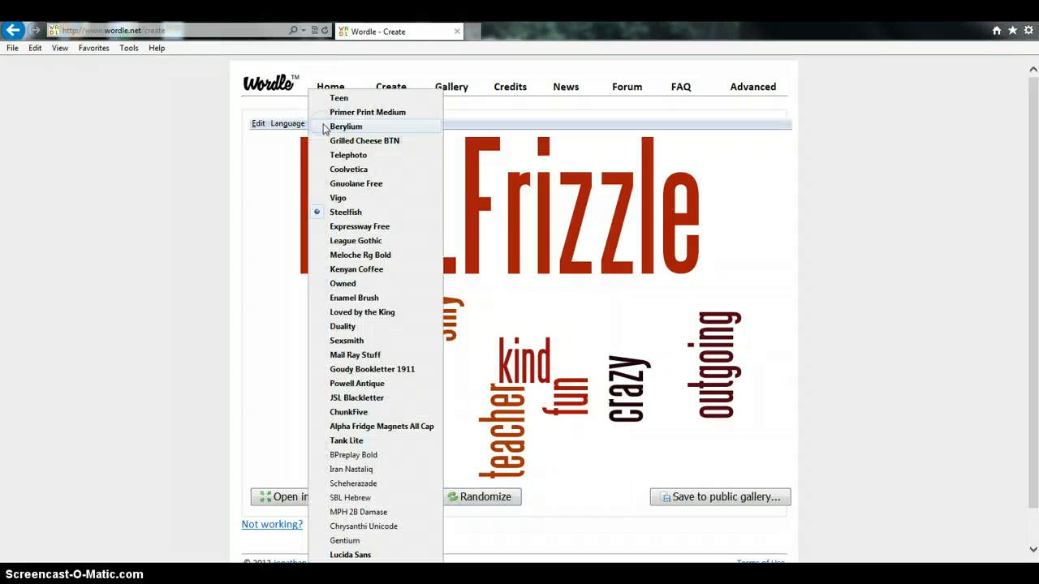
{"action": "left_click", "coordinate": [350, 386]}
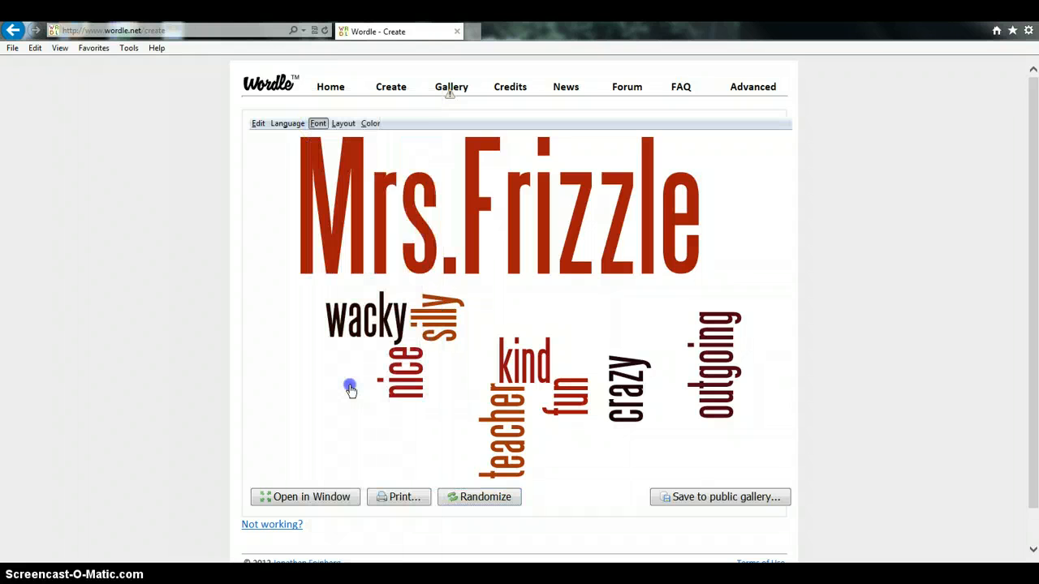
{"action": "left_click", "coordinate": [328, 128]}
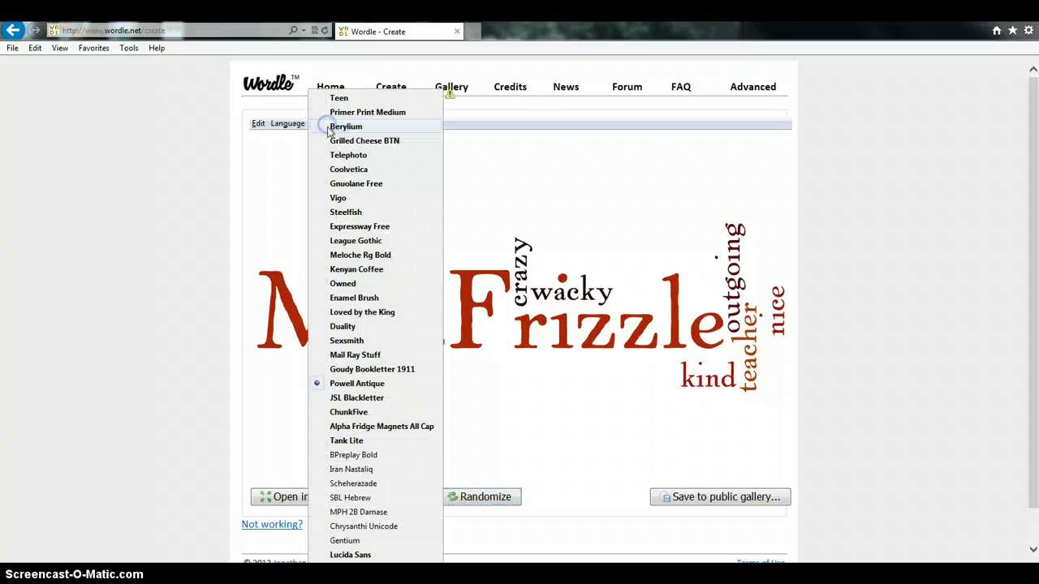
{"action": "left_click", "coordinate": [356, 256]}
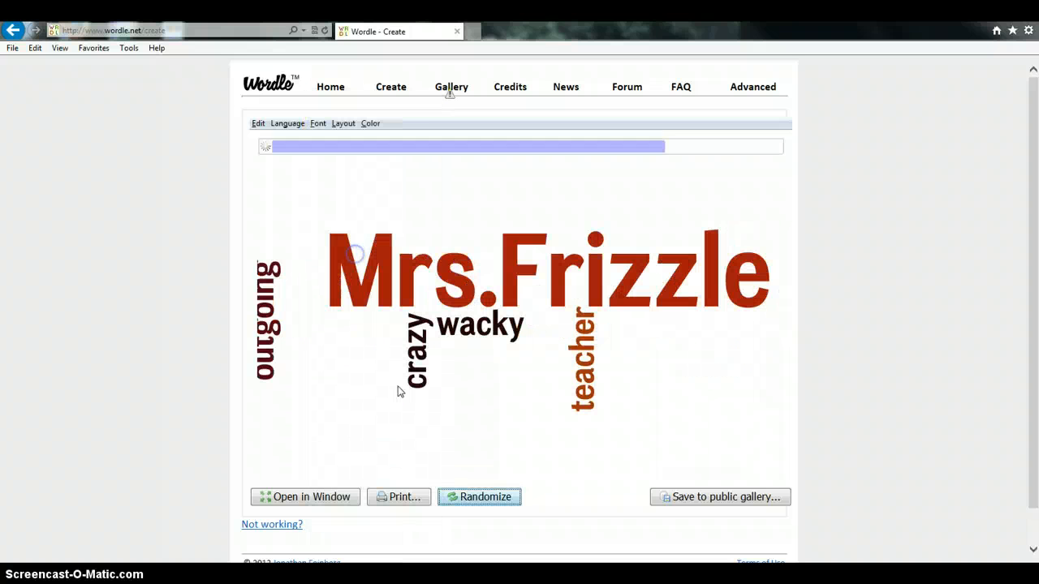
{"action": "left_click", "coordinate": [319, 125]}
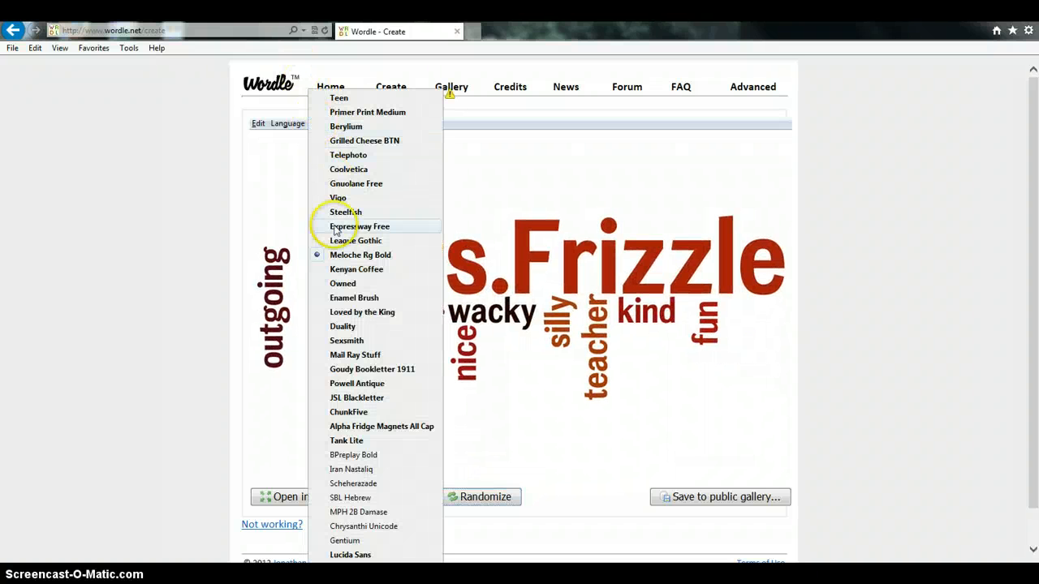
{"action": "left_click", "coordinate": [345, 311]}
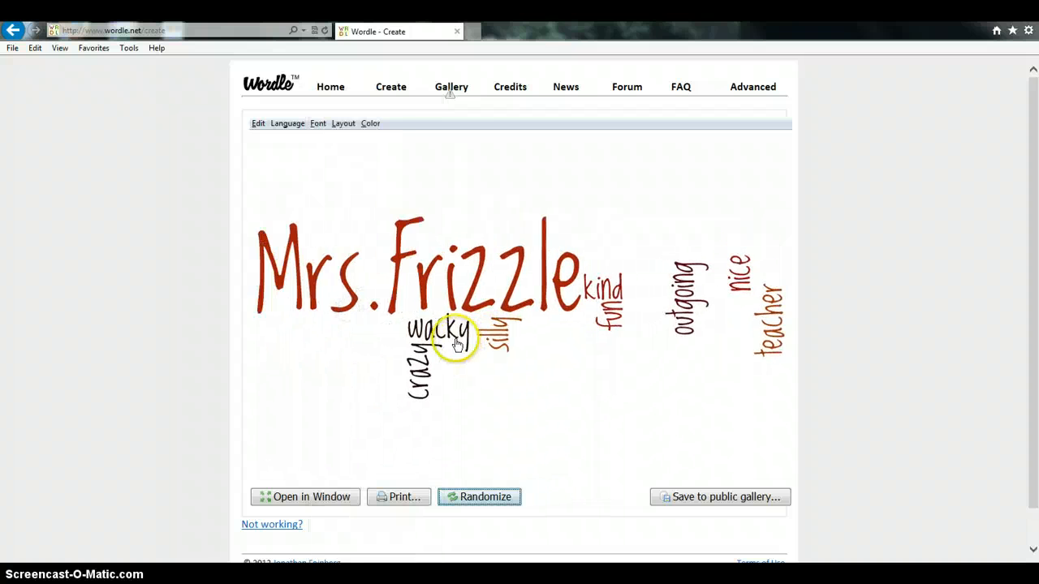
Step: Set the word cloud's font to Kenyan Coffee
{"action": "left_click", "coordinate": [336, 122]}
{"action": "left_click", "coordinate": [322, 125]}
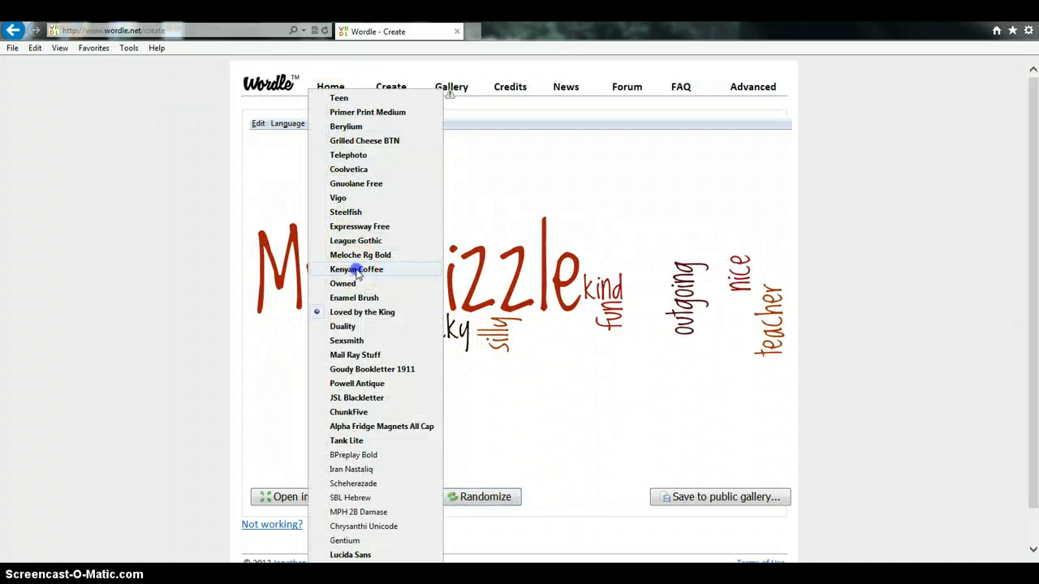
{"action": "left_click", "coordinate": [341, 269]}
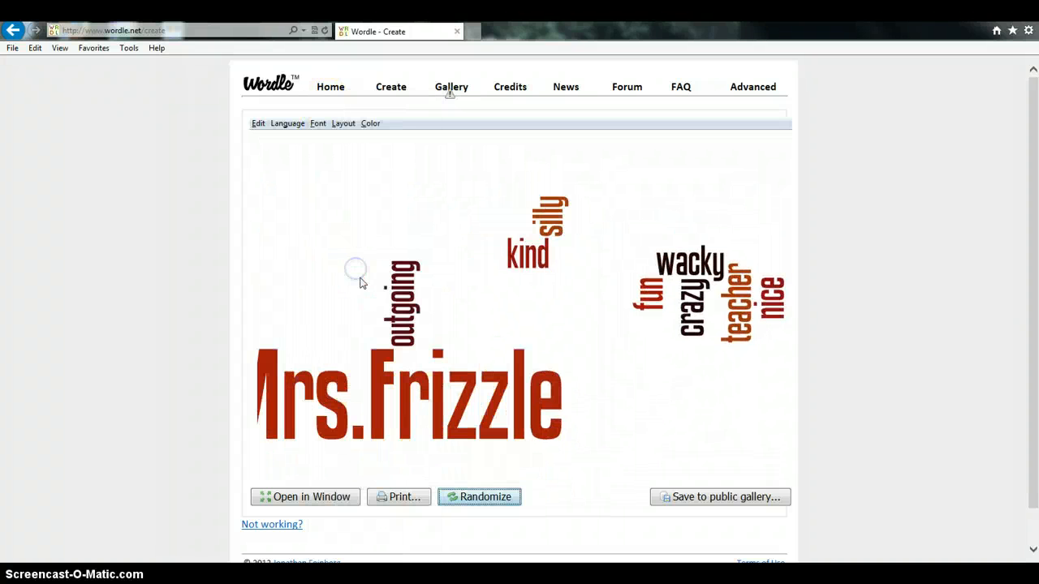
Step: Review the language options for letter case and common-word removal
{"action": "left_click", "coordinate": [288, 123]}
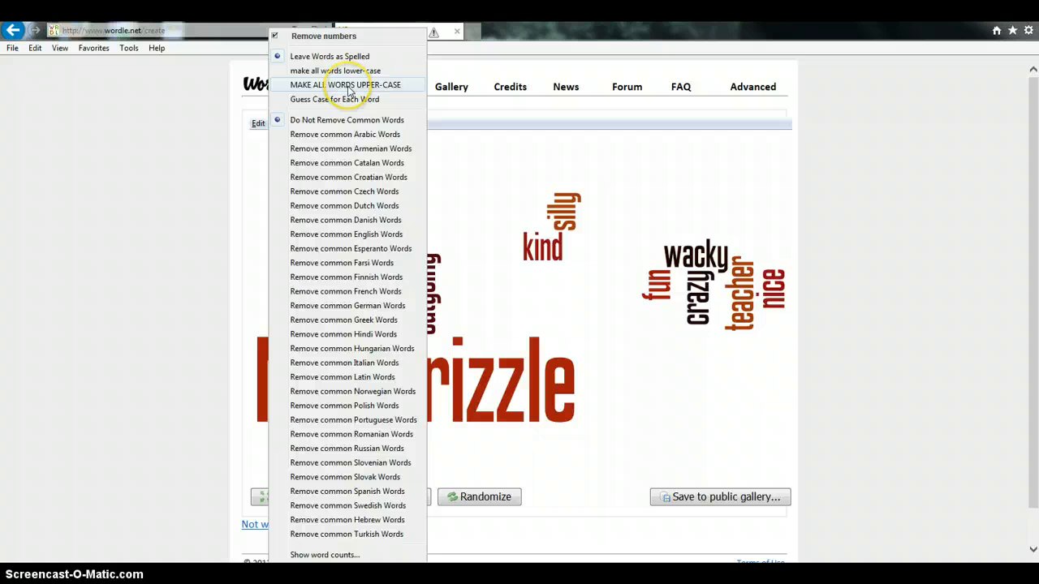
{"action": "left_click", "coordinate": [464, 232]}
Step: Save the finished word cloud to the public gallery with the title Mrs.Frizzle and the creator's username
{"action": "scroll", "coordinate": [338, 202], "scroll_direction": "down", "scroll_amount": 1}
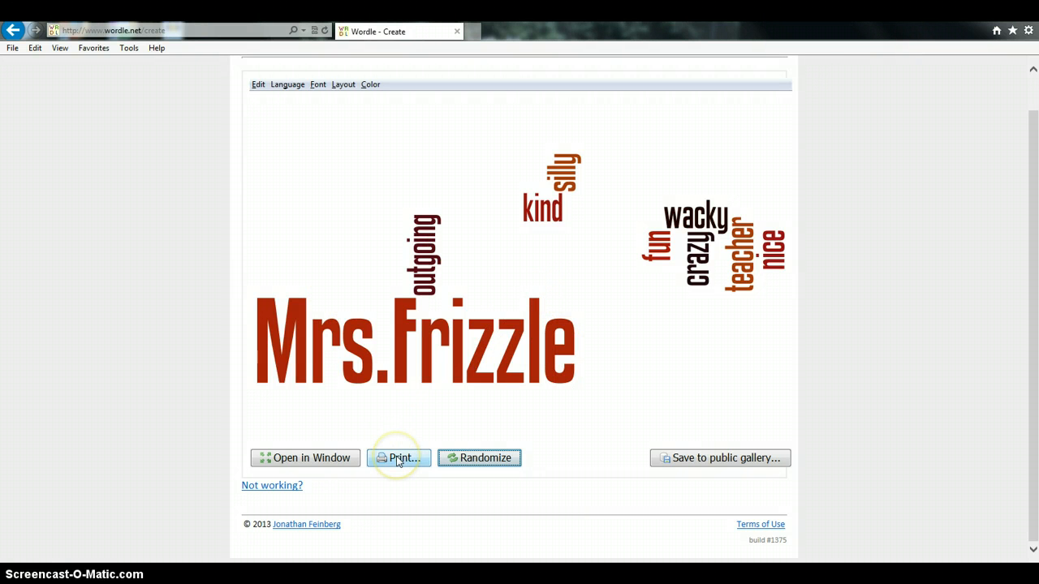
{"action": "left_click", "coordinate": [728, 460]}
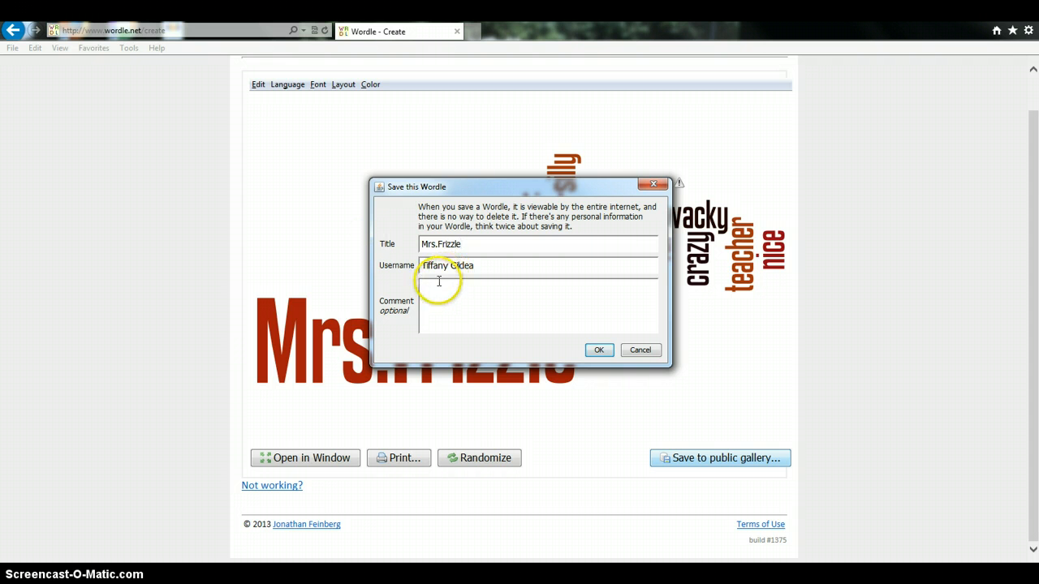
{"action": "left_click", "coordinate": [608, 355]}
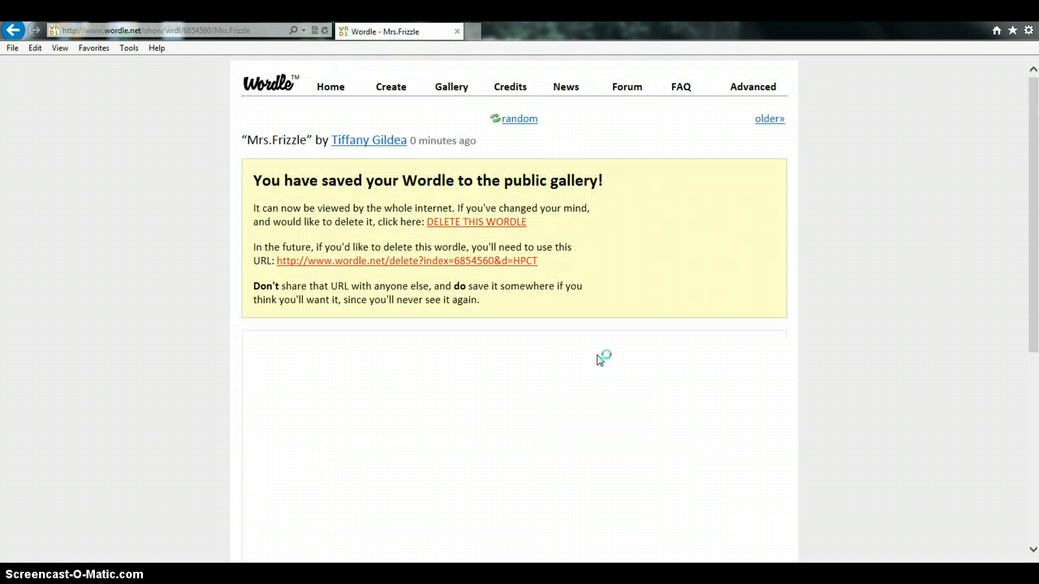
{"action": "left_click", "coordinate": [590, 358]}
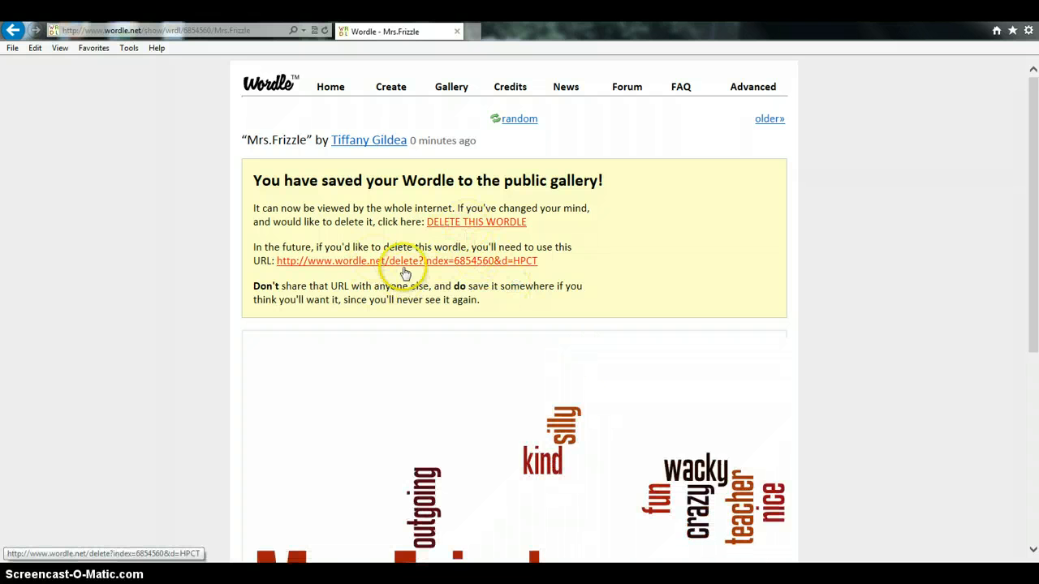
Step: Review the saved word cloud's page and highlight the whole HTML code for linking it from a blog or home page
{"action": "scroll", "coordinate": [405, 276], "scroll_direction": "down", "scroll_amount": 4}
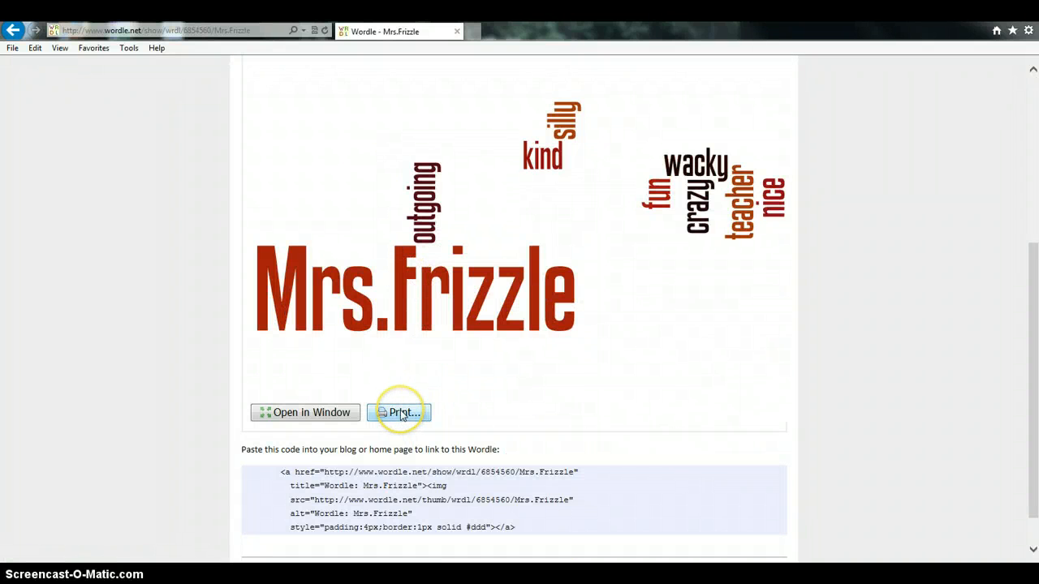
{"action": "scroll", "coordinate": [515, 394], "scroll_direction": "up", "scroll_amount": 1}
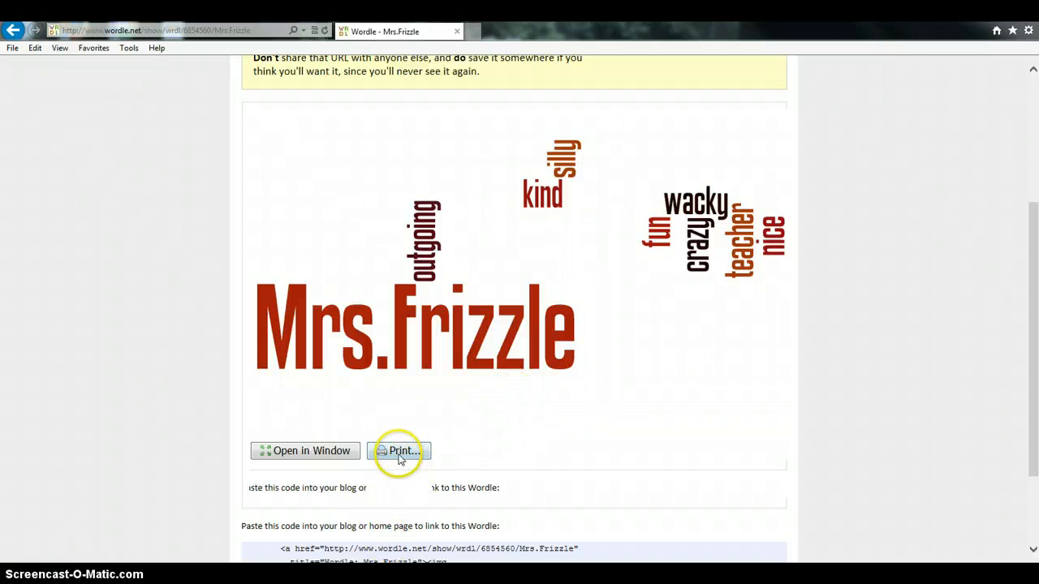
{"action": "scroll", "coordinate": [402, 459], "scroll_direction": "up", "scroll_amount": 3}
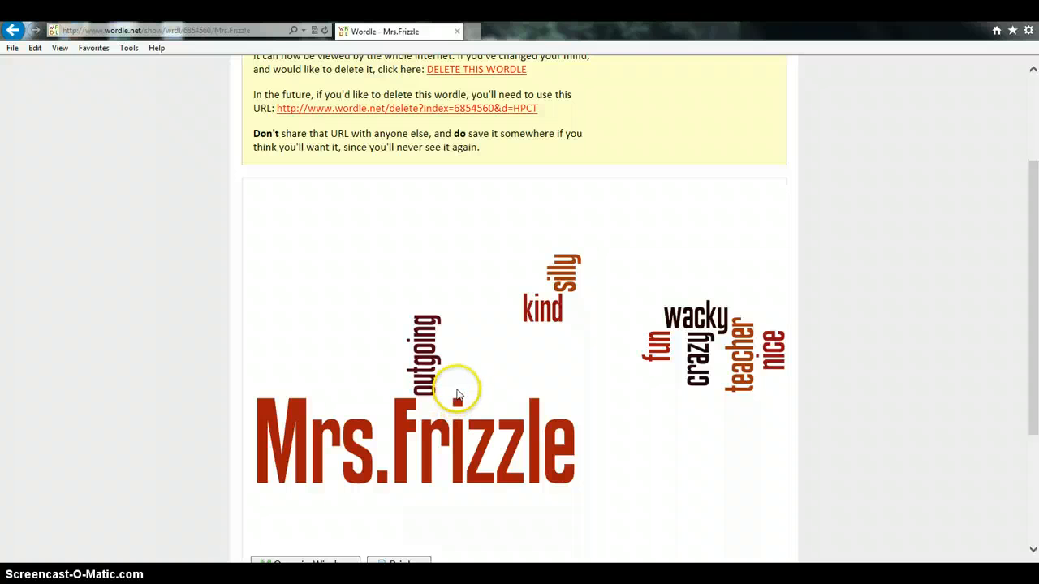
{"action": "scroll", "coordinate": [459, 396], "scroll_direction": "down", "scroll_amount": 2}
{"action": "scroll", "coordinate": [459, 397], "scroll_direction": "down", "scroll_amount": 3}
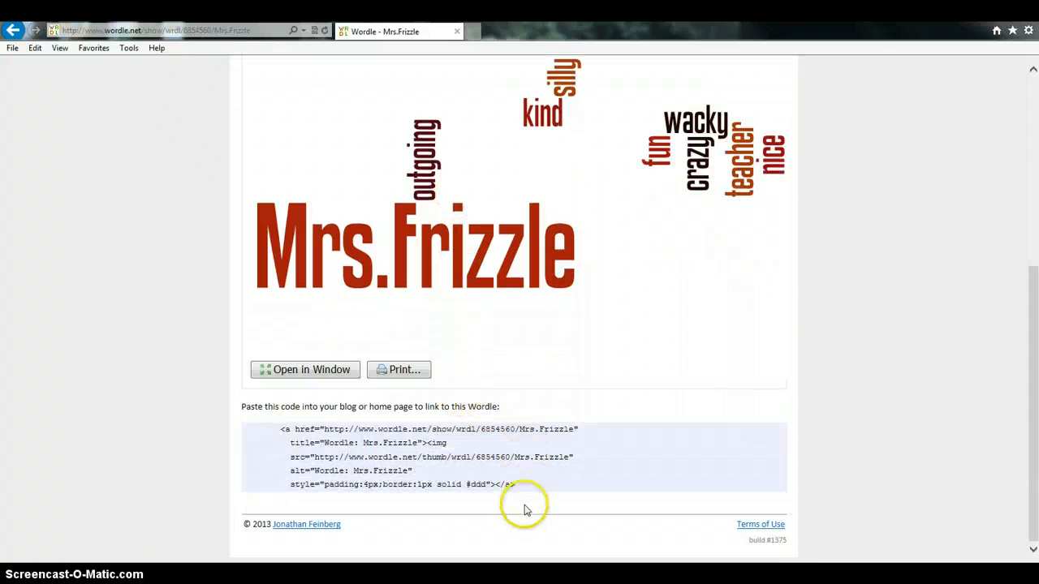
{"action": "left_click", "coordinate": [520, 488]}
{"action": "left_click_drag", "start_coordinate": [415, 487], "coordinate": [262, 436]}
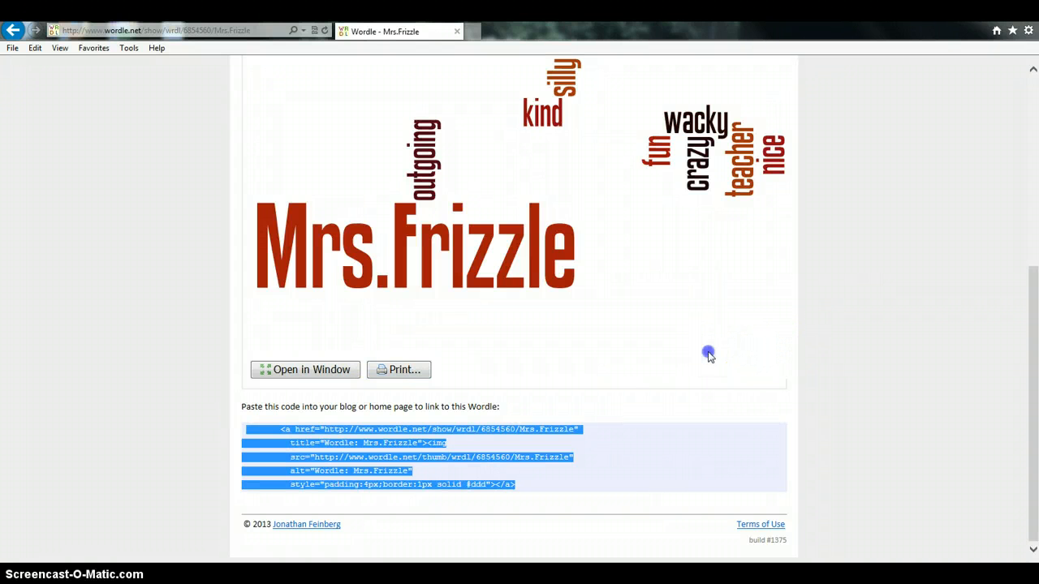
{"action": "left_click", "coordinate": [649, 497]}
{"action": "scroll", "coordinate": [649, 499], "scroll_direction": "up", "scroll_amount": 5}
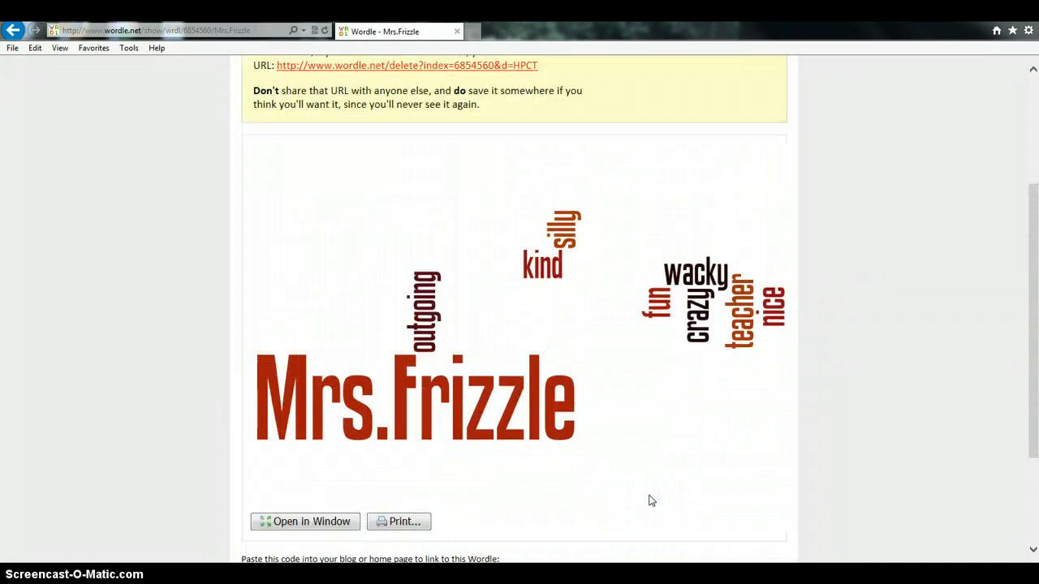